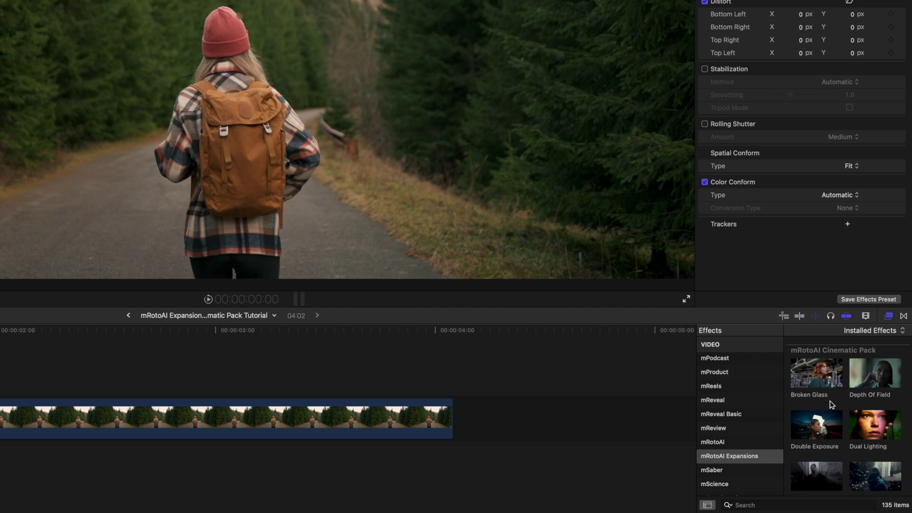
Step: Scroll the mRotoAI Expansions list down to the Cinematic Pack's Haze effect
scroll(847, 417, down, 2)
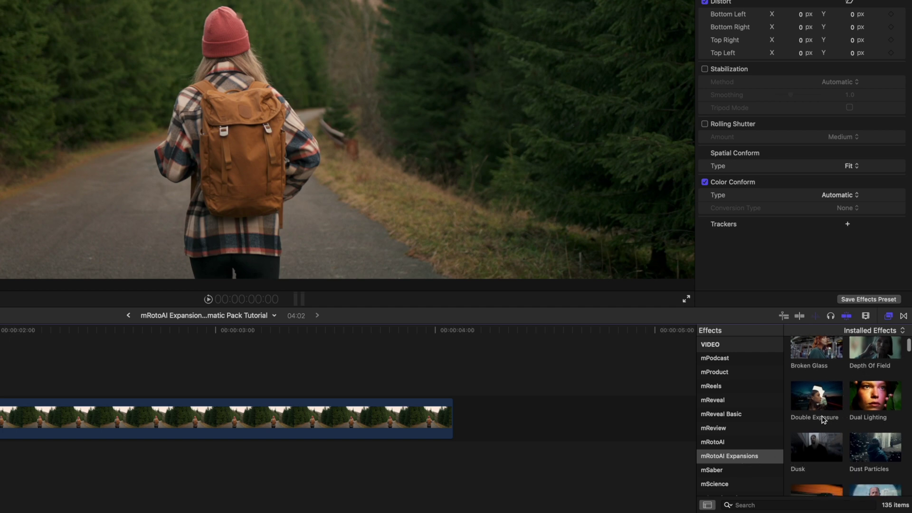
scroll(845, 422, down, 6)
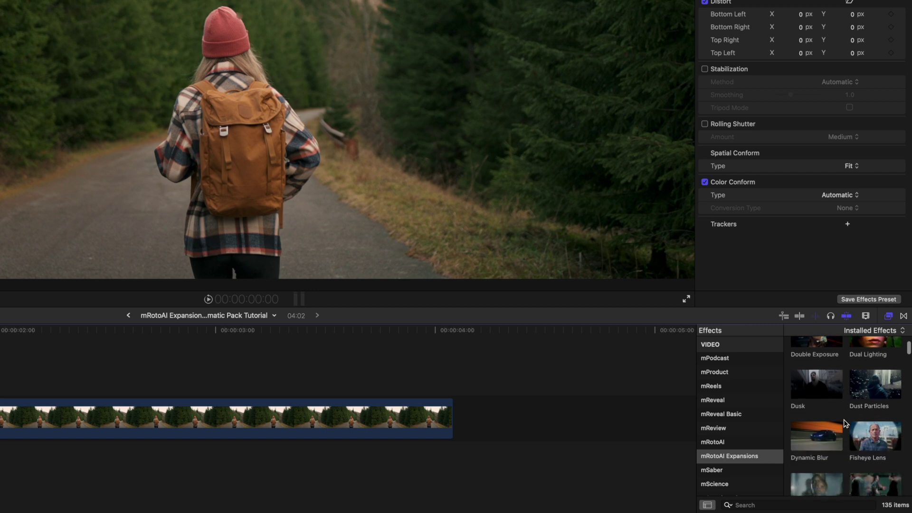
scroll(845, 422, down, 10)
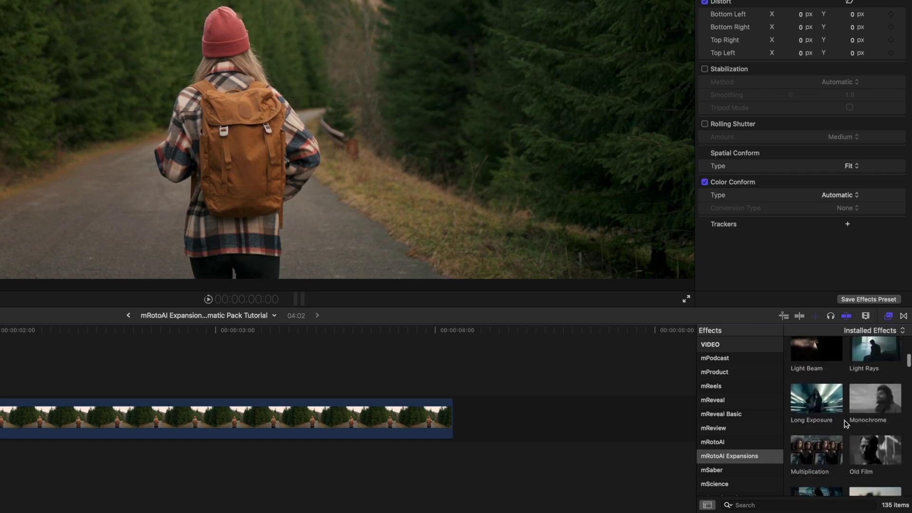
scroll(845, 423, down, 8)
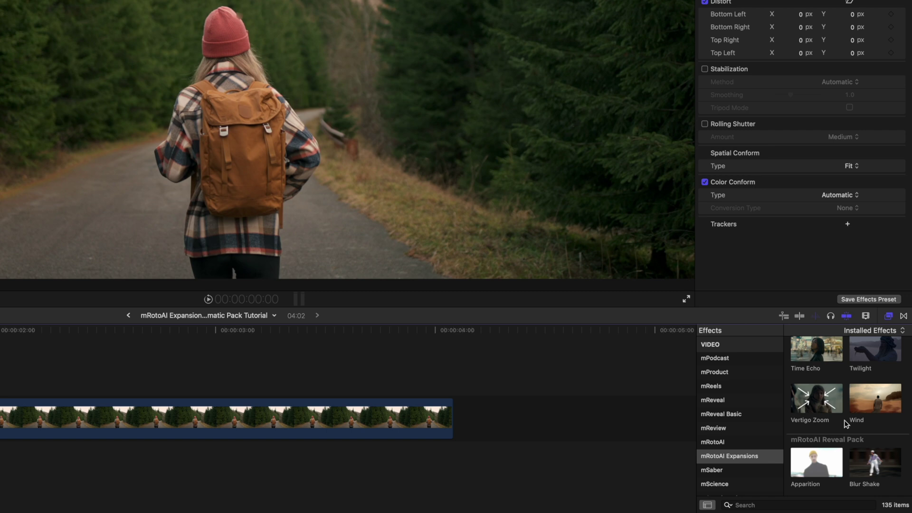
scroll(845, 423, up, 15)
scroll(845, 424, down, 3)
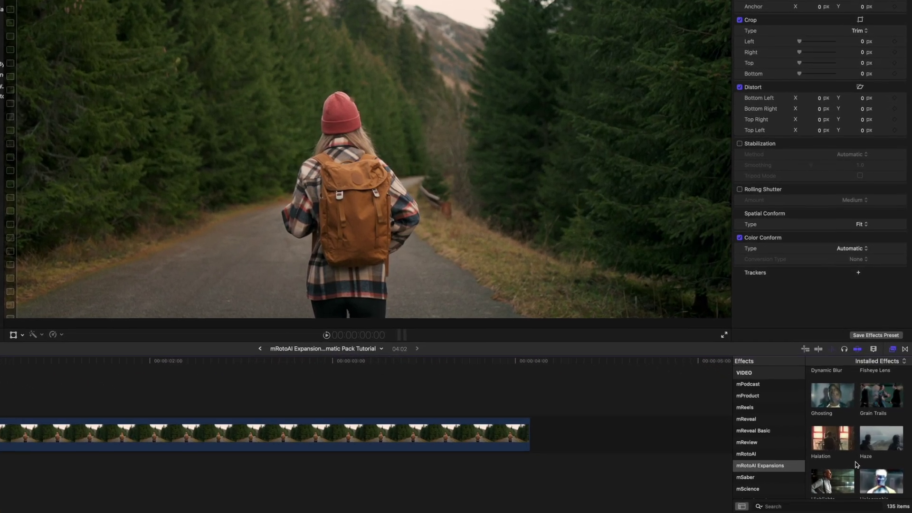
Step: Apply Haze to the hiking woman clip and scrub through it to preview
drag(880, 442, 89, 426)
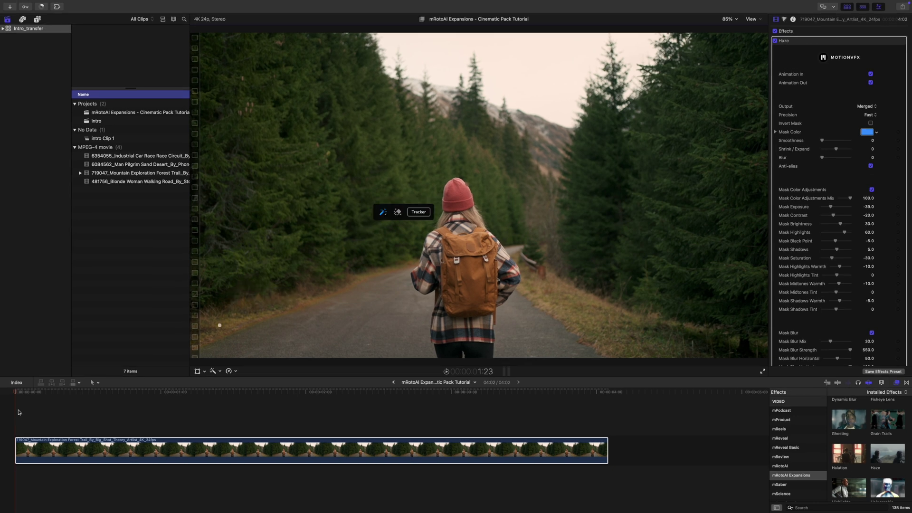
drag(13, 395, 141, 402)
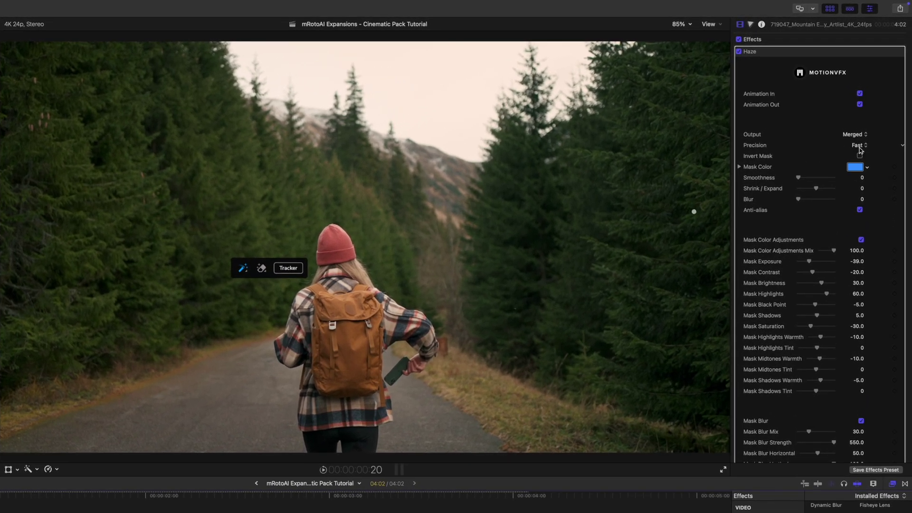
Step: Set Haze mask precision to Accurate and brush a mask over the woman
click(859, 147)
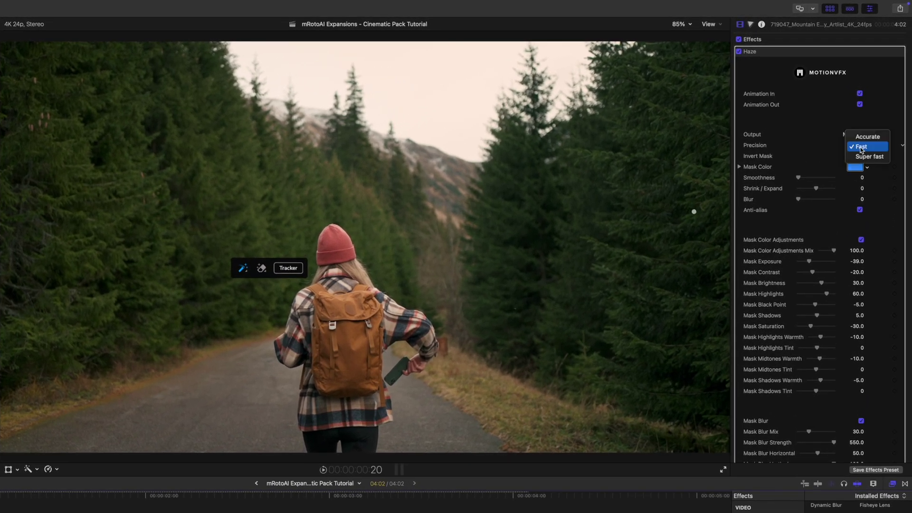
click(862, 137)
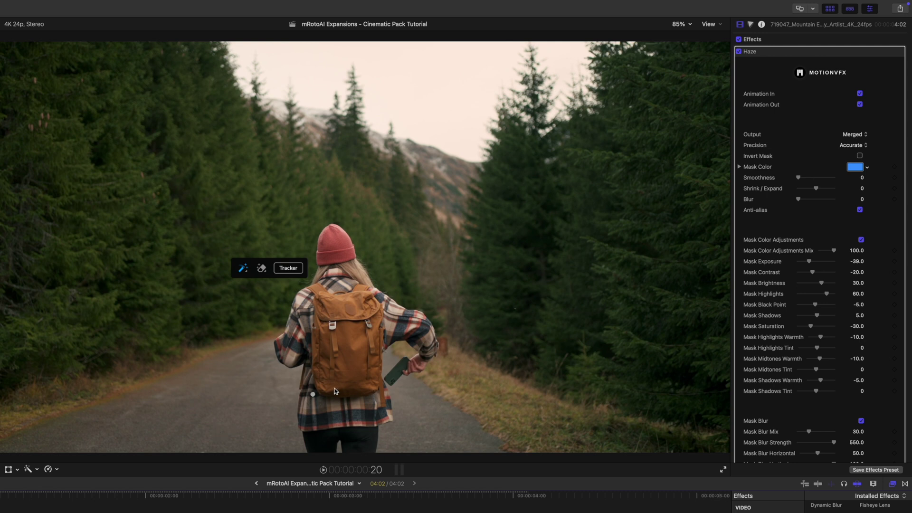
mouse_move(361, 448)
mouse_down()
mouse_move(357, 328)
mouse_move(335, 242)
mouse_move(325, 292)
mouse_move(293, 341)
mouse_move(323, 341)
mouse_move(318, 435)
mouse_move(350, 409)
mouse_move(363, 445)
mouse_move(348, 313)
mouse_move(419, 330)
mouse_move(427, 352)
mouse_move(401, 372)
mouse_up()
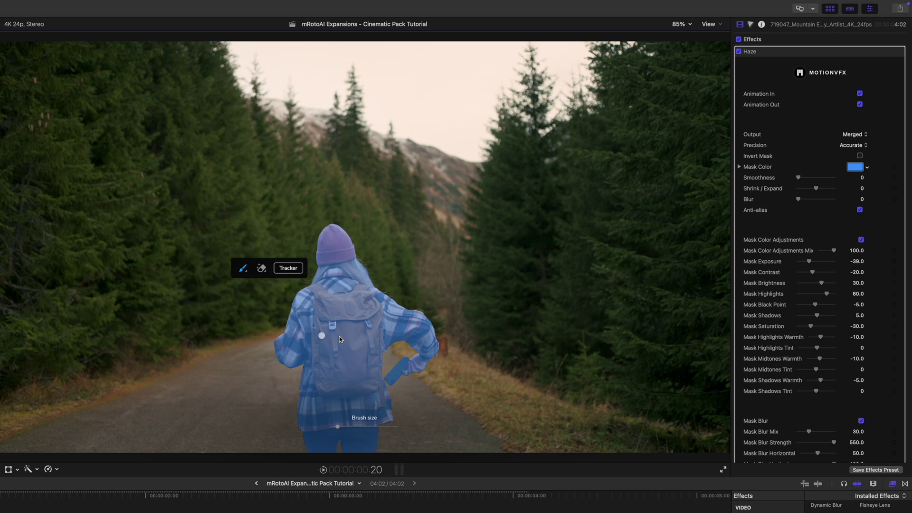
Step: Track the hiker's mask backwards and then forwards through the clip
click(289, 273)
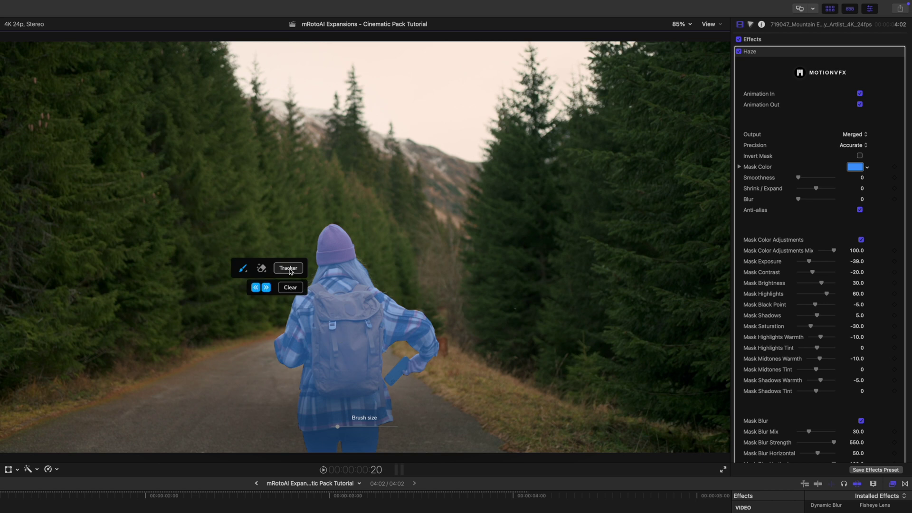
click(256, 287)
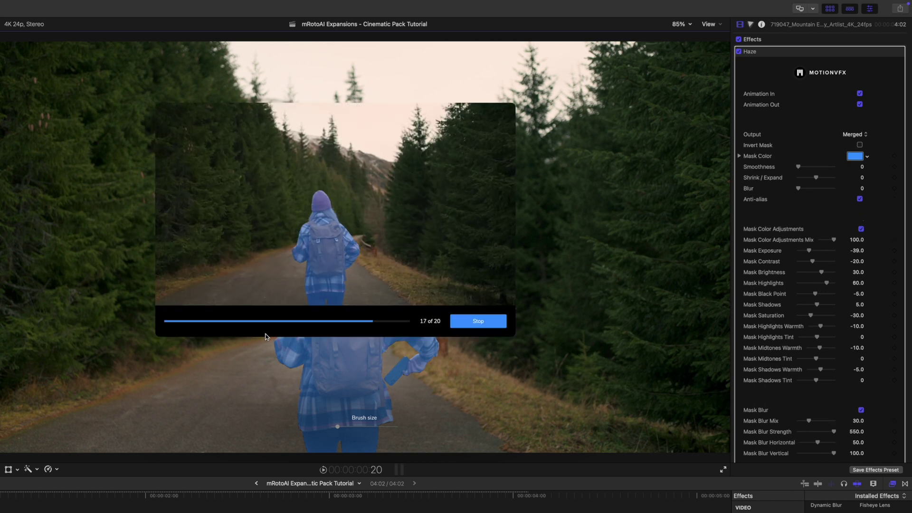
click(267, 288)
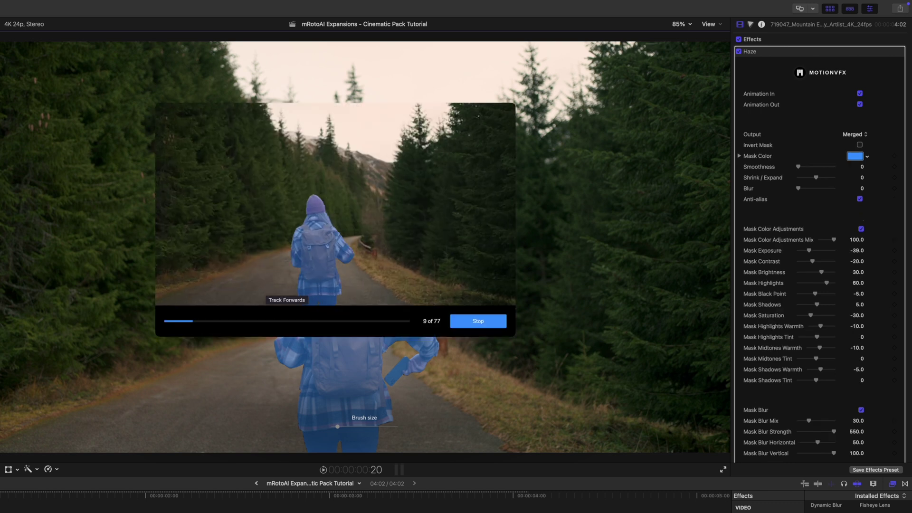
click(160, 13)
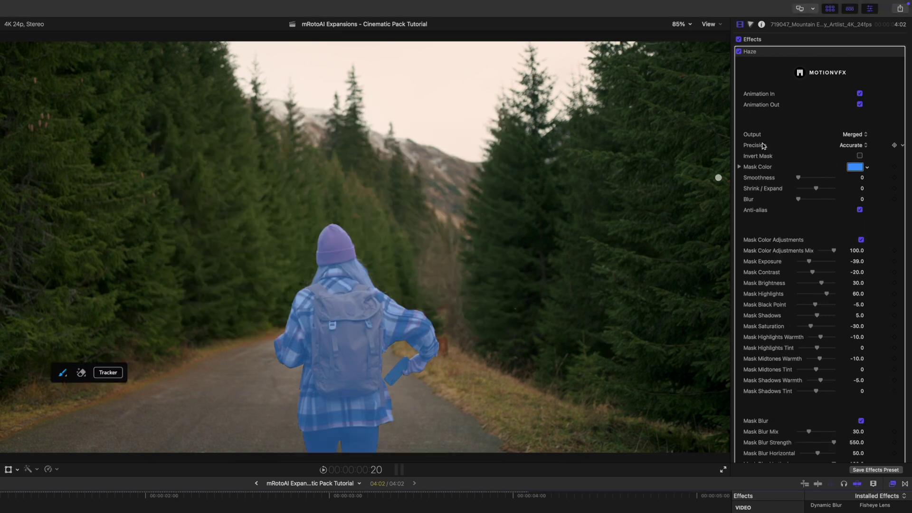
Step: Set Haze Output to Masked Video and play the clip to preview the fog
click(861, 136)
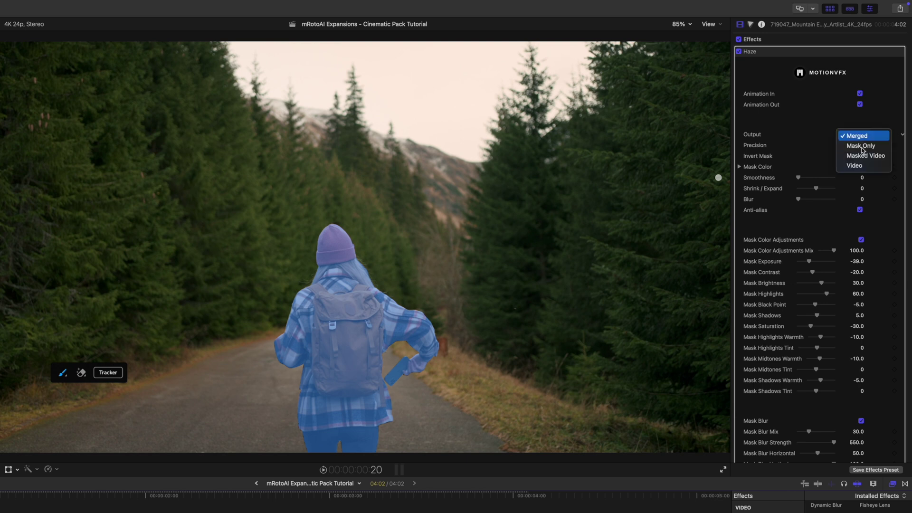
click(862, 155)
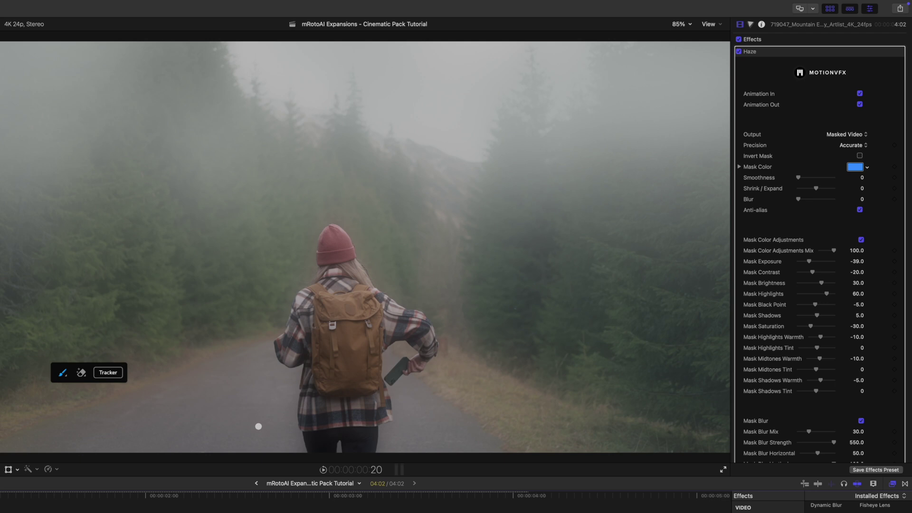
key(space)
key(space)
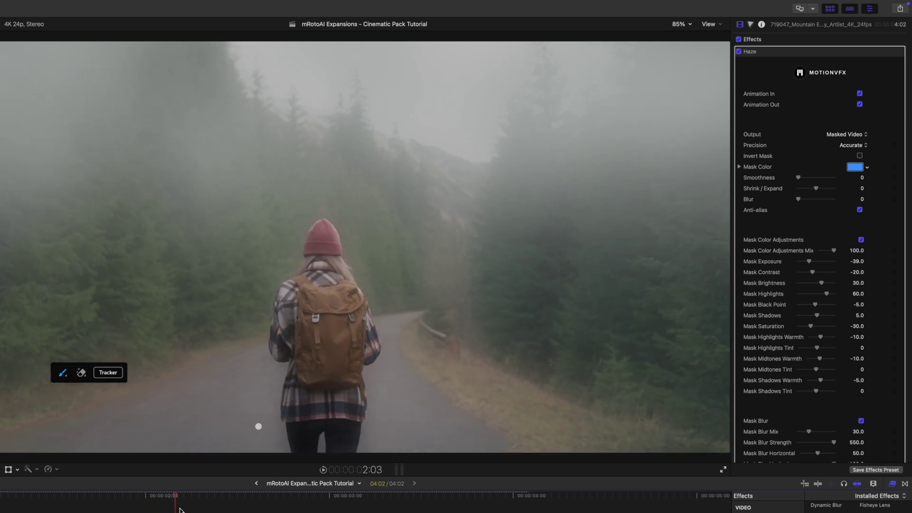
Step: Jump back in the clip, turn Mask Color Adjustments off, and toggle Mask Blur off and on
drag(115, 511, 0, 508)
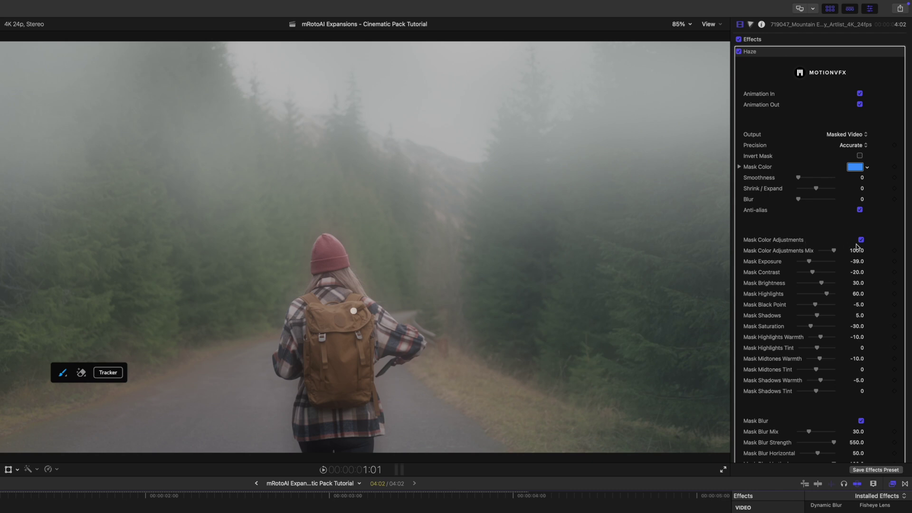
click(860, 239)
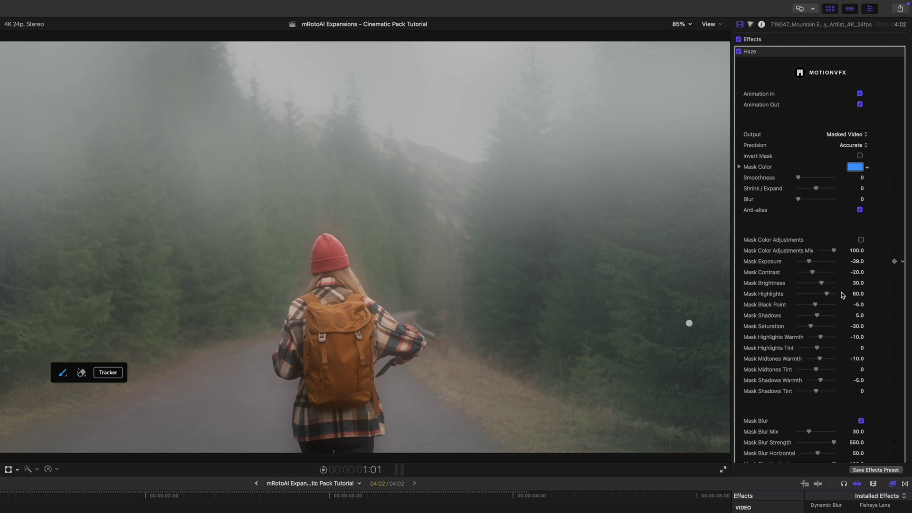
click(860, 421)
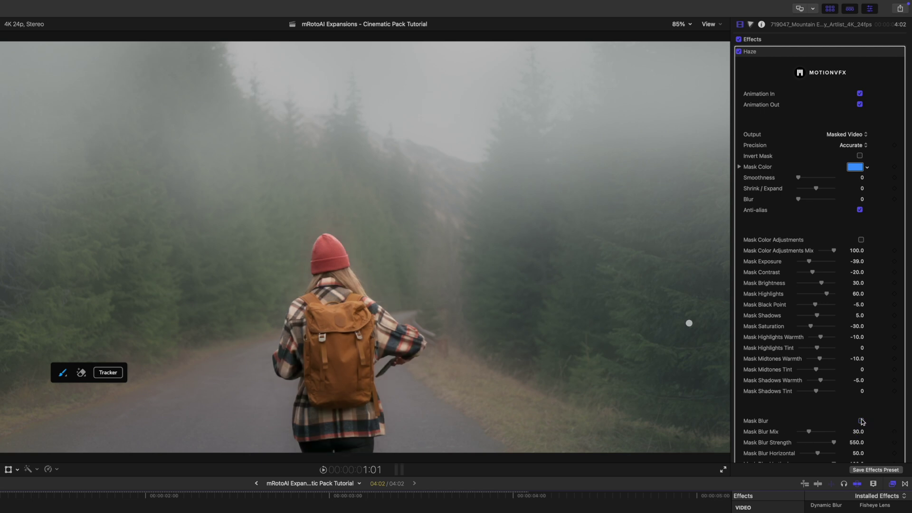
scroll(821, 407, down, 2)
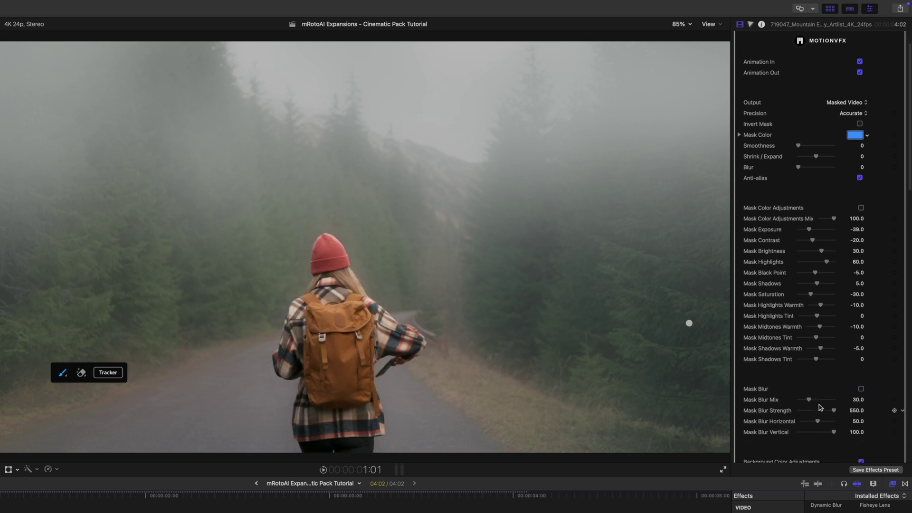
scroll(821, 407, down, 1)
scroll(820, 407, up, 2)
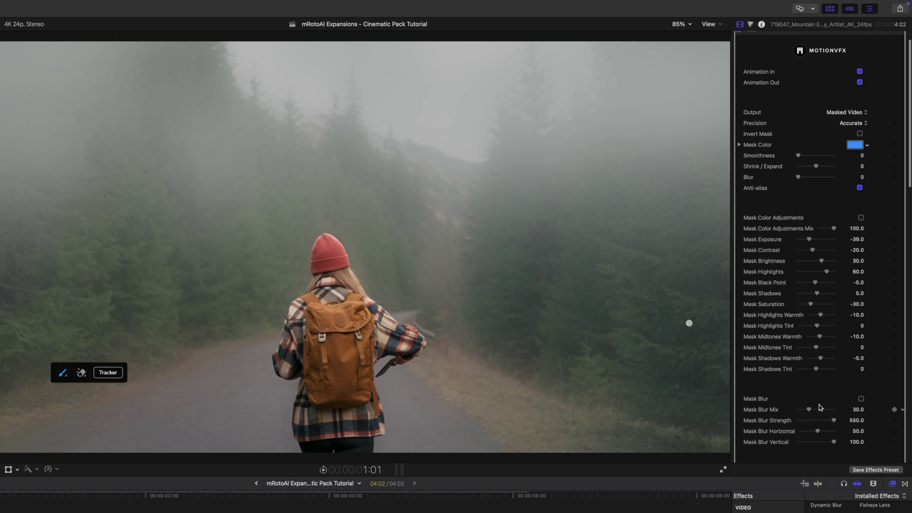
click(861, 402)
scroll(787, 382, up, 2)
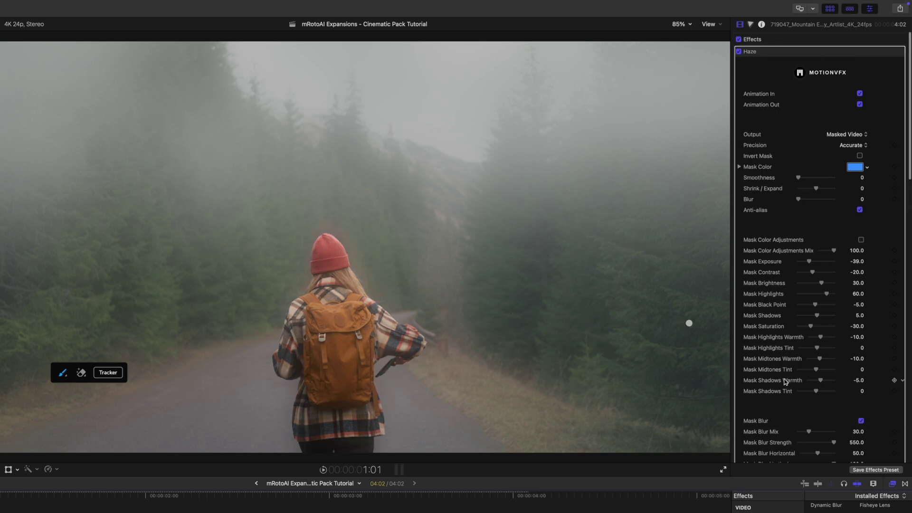
Step: Enable Mask Color Adjustments and lower its Mix to 12.45
click(861, 239)
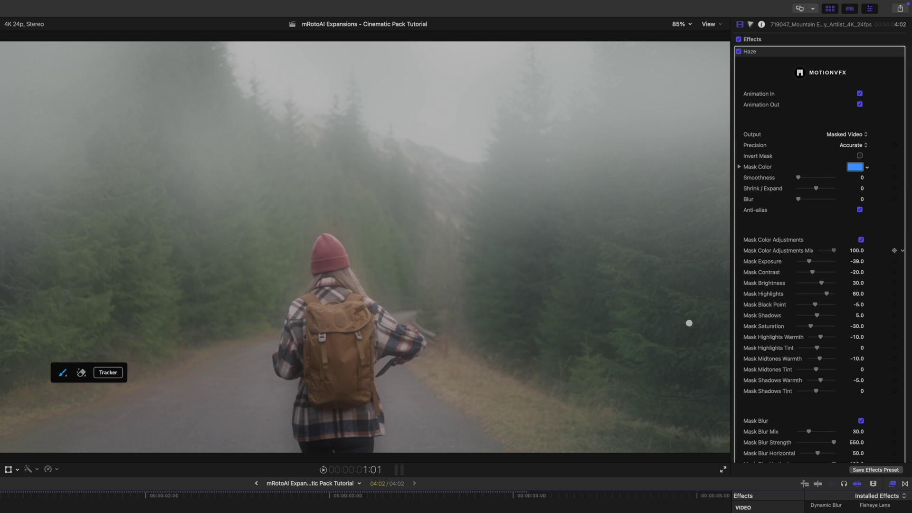
drag(833, 252, 827, 253)
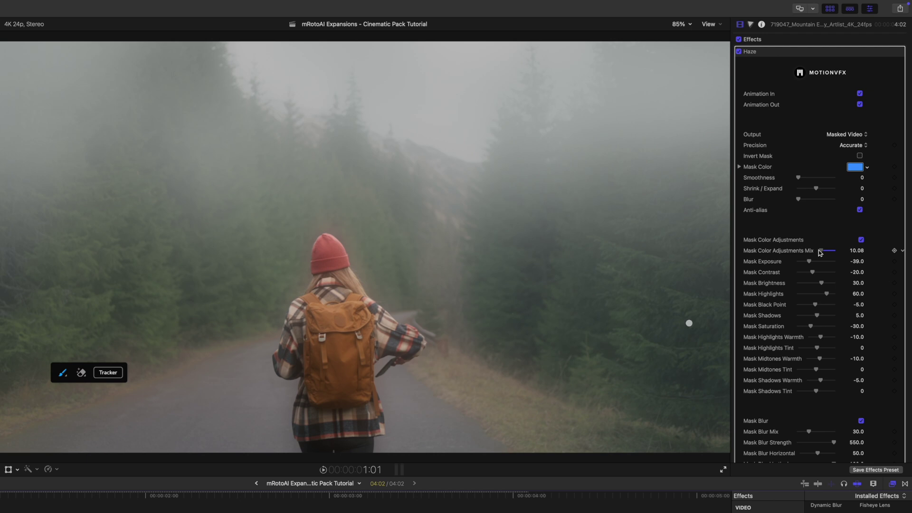
drag(820, 253, 821, 253)
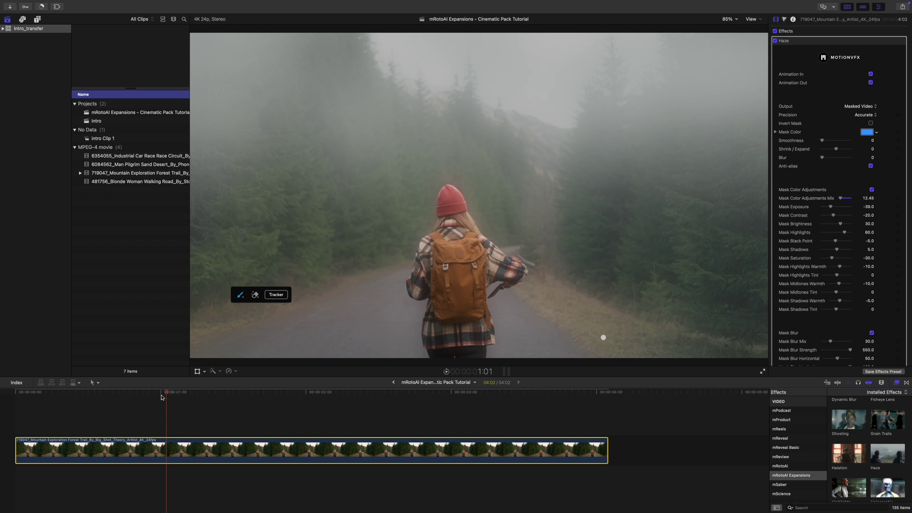
Step: From the clip start, uncheck Haze Animation In and Animation Out, then play
drag(168, 394, 88, 442)
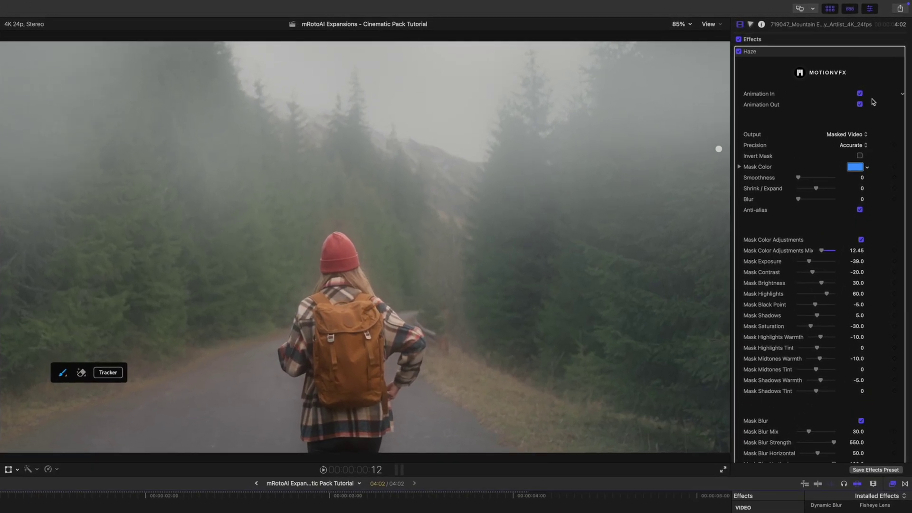
click(860, 94)
click(860, 104)
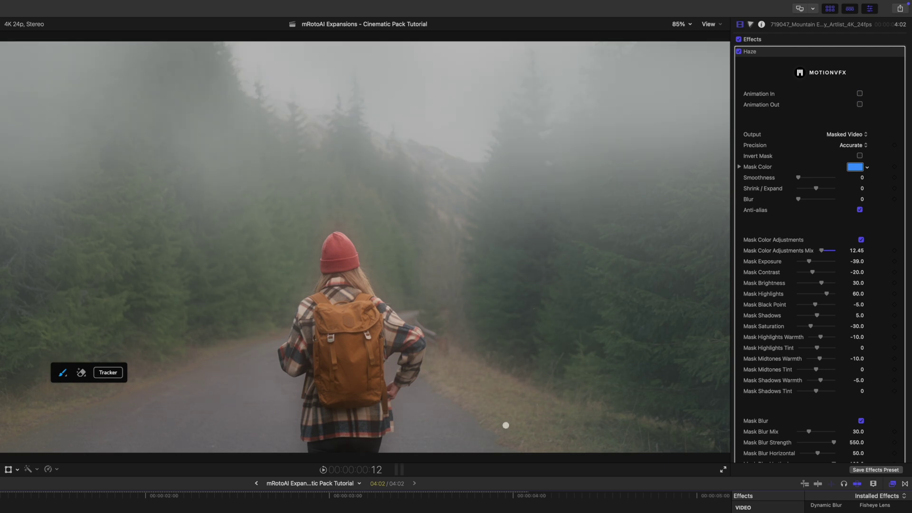
key(space)
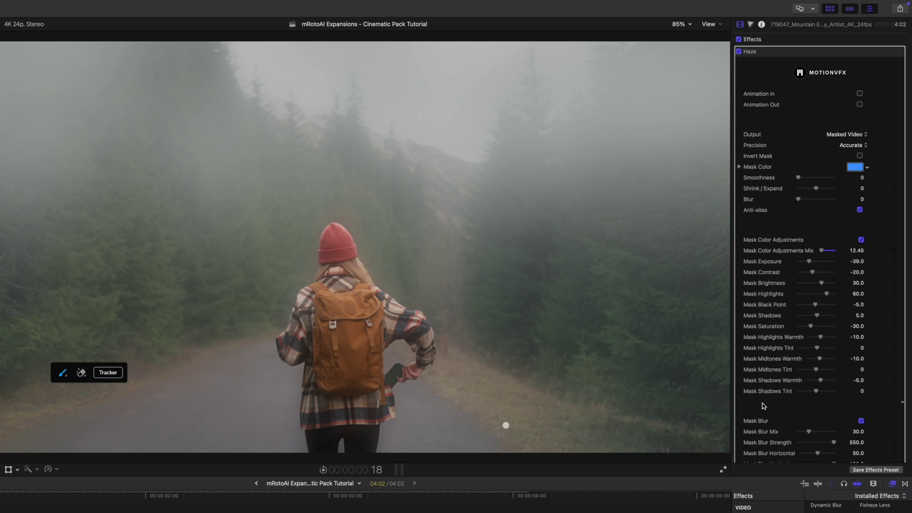
Step: Toggle Background Color Adjustments and blend its Mix down to 47.63
scroll(764, 407, down, 10)
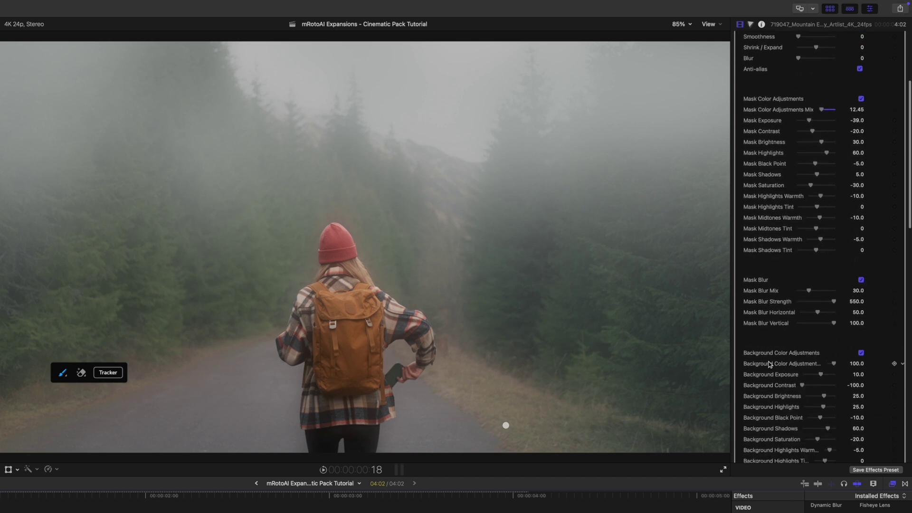
scroll(769, 363, down, 4)
click(861, 301)
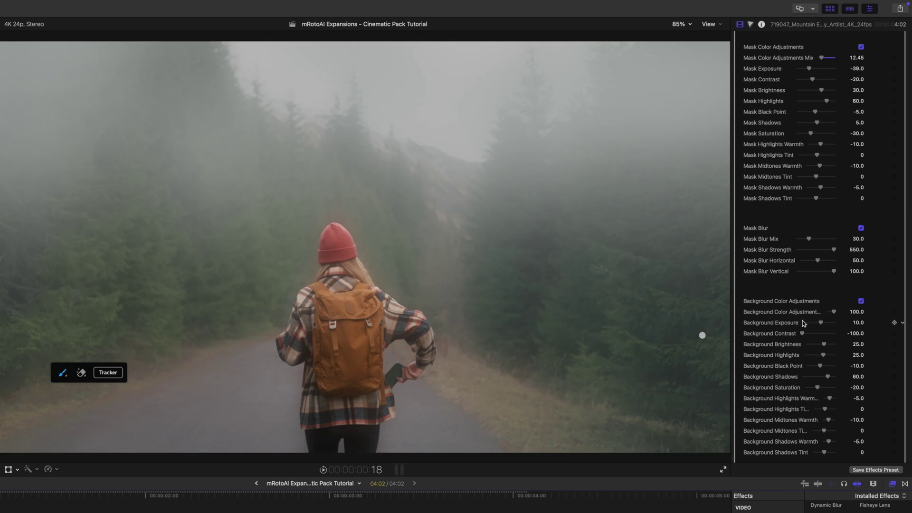
scroll(807, 323, down, 1)
drag(833, 302, 832, 304)
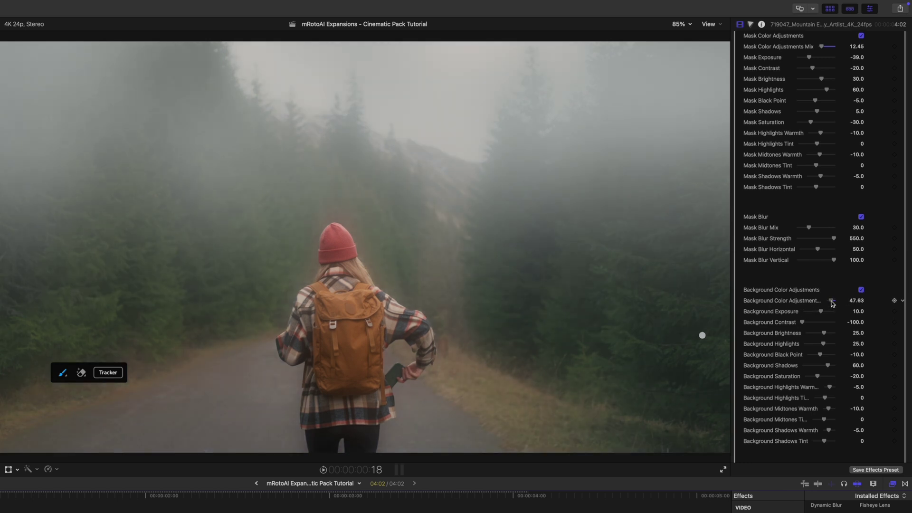
Step: Switch Background Blur off to compare, then back on
scroll(775, 348, down, 8)
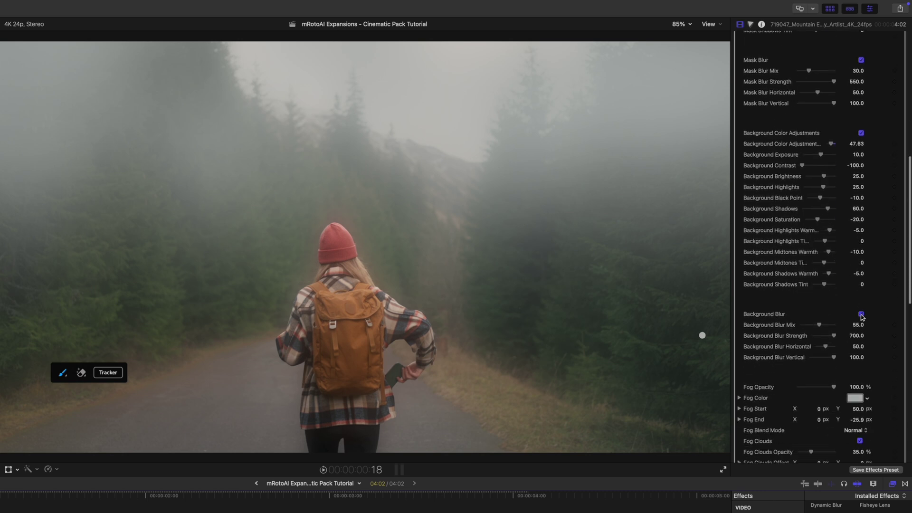
click(861, 315)
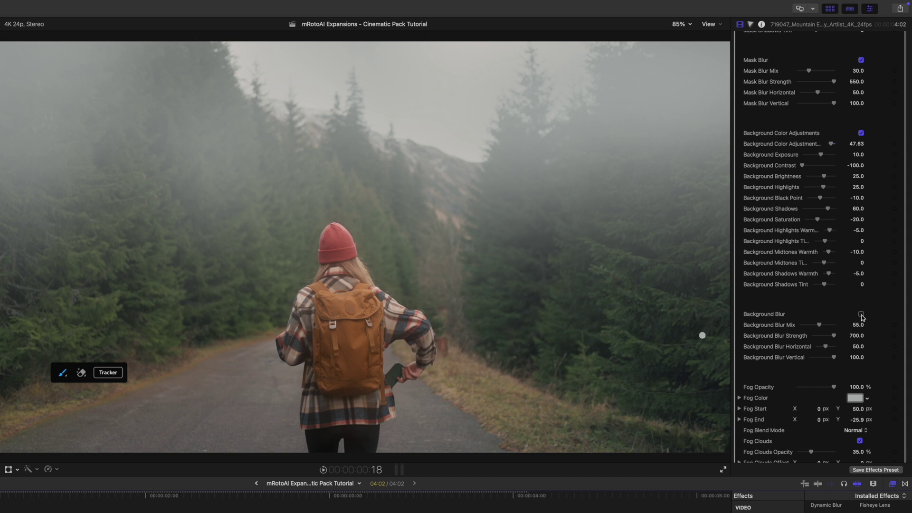
click(861, 314)
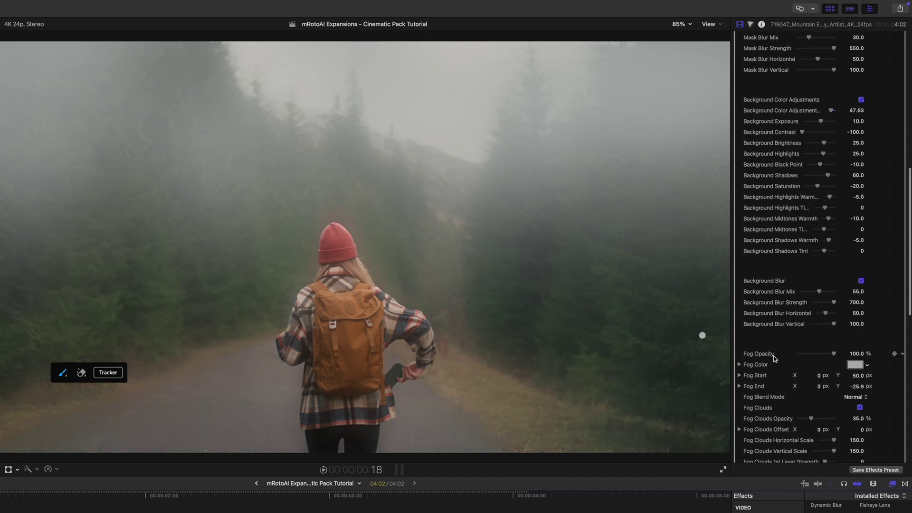
scroll(777, 370, down, 3)
scroll(782, 382, up, 5)
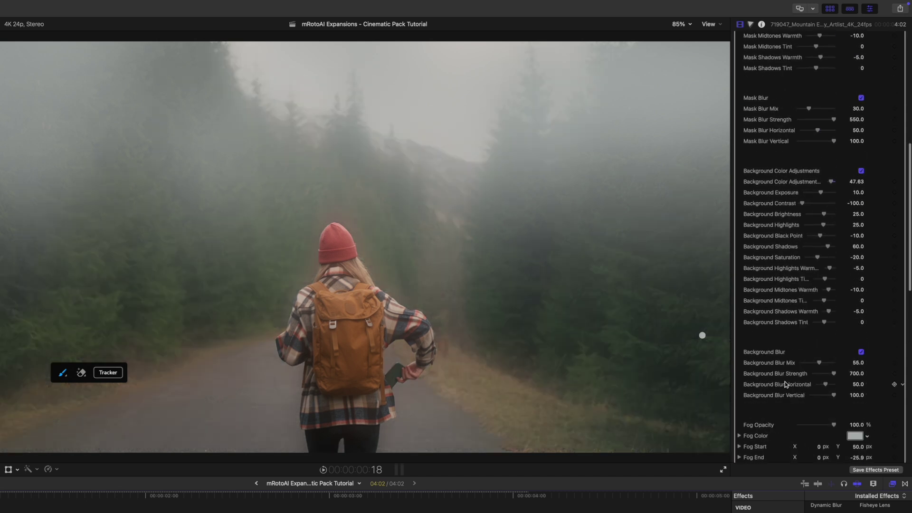
scroll(785, 384, up, 10)
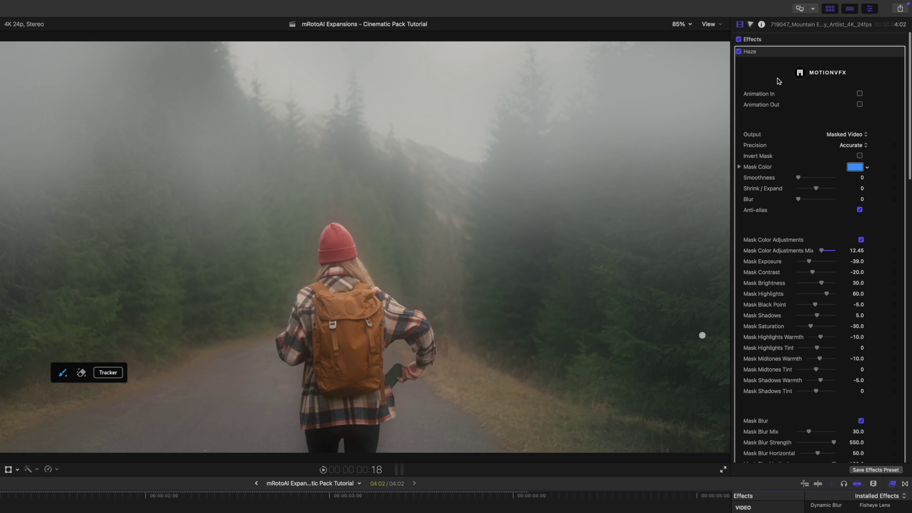